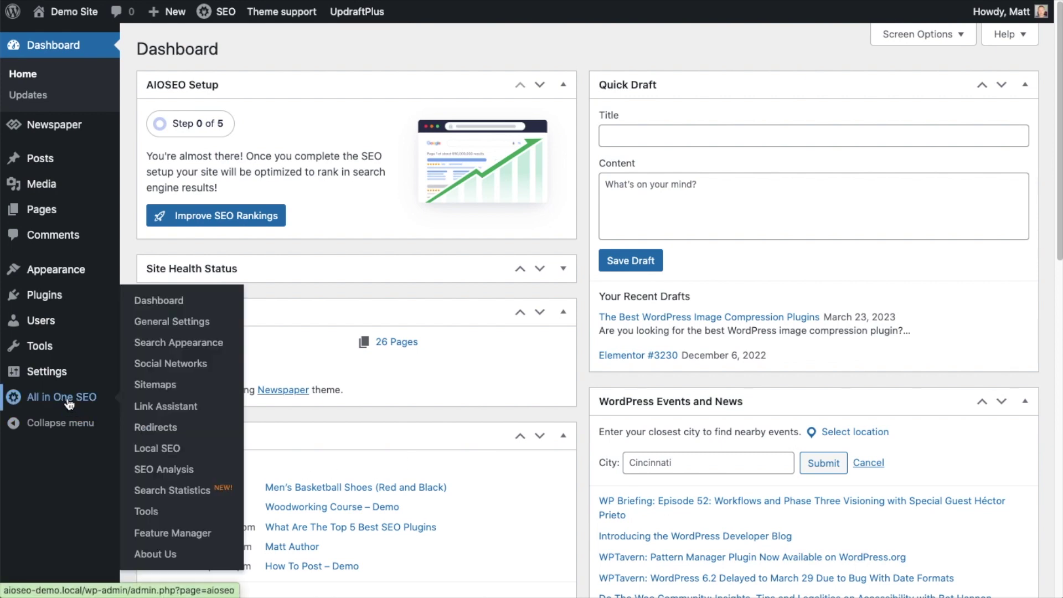
# - Go to All in One SEO's Search Appearance settings from the admin sidebar
pyautogui.click(196, 346)
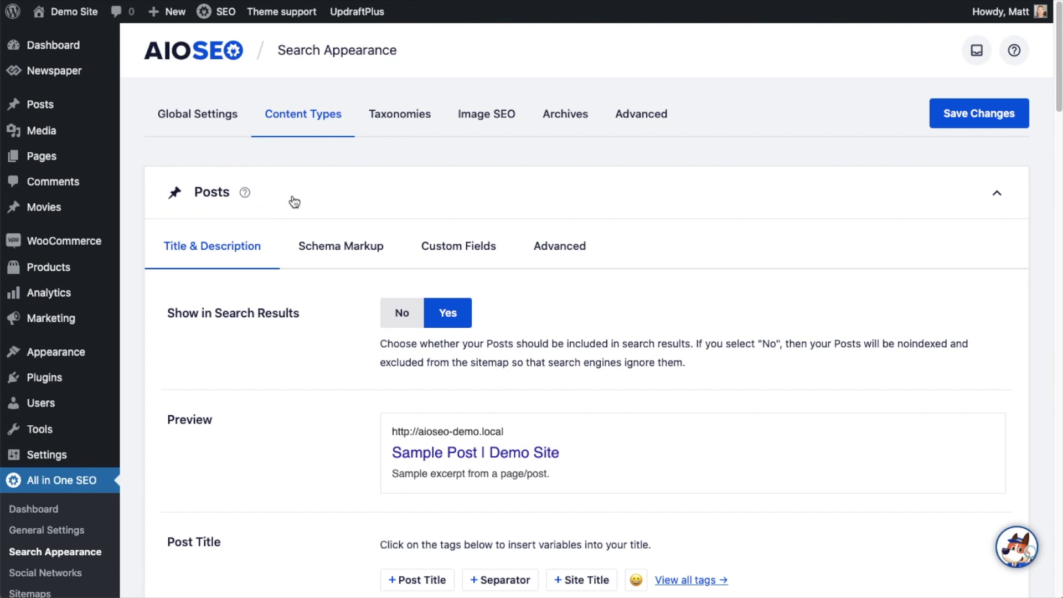
pyautogui.scroll(-1, 291, 199)
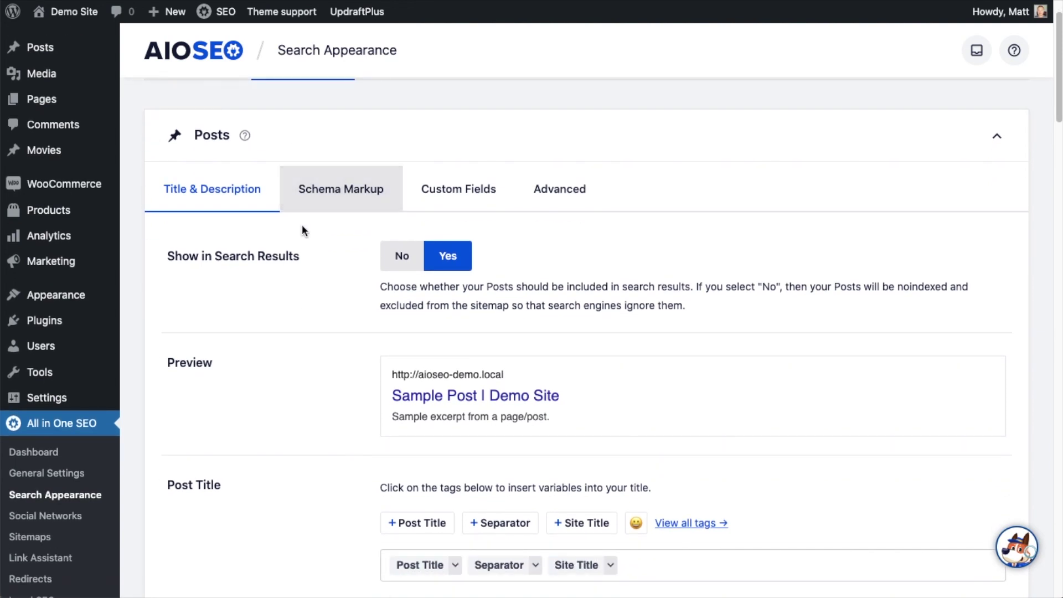
# - Switch Posts' Show in Search Results to No, then back to Yes
pyautogui.click(397, 257)
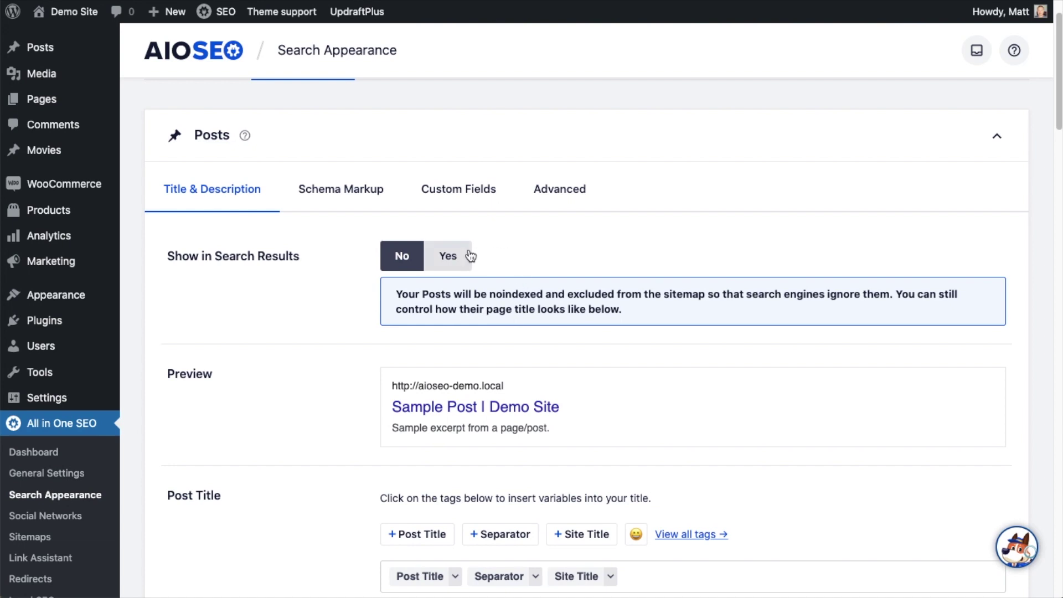
pyautogui.click(469, 256)
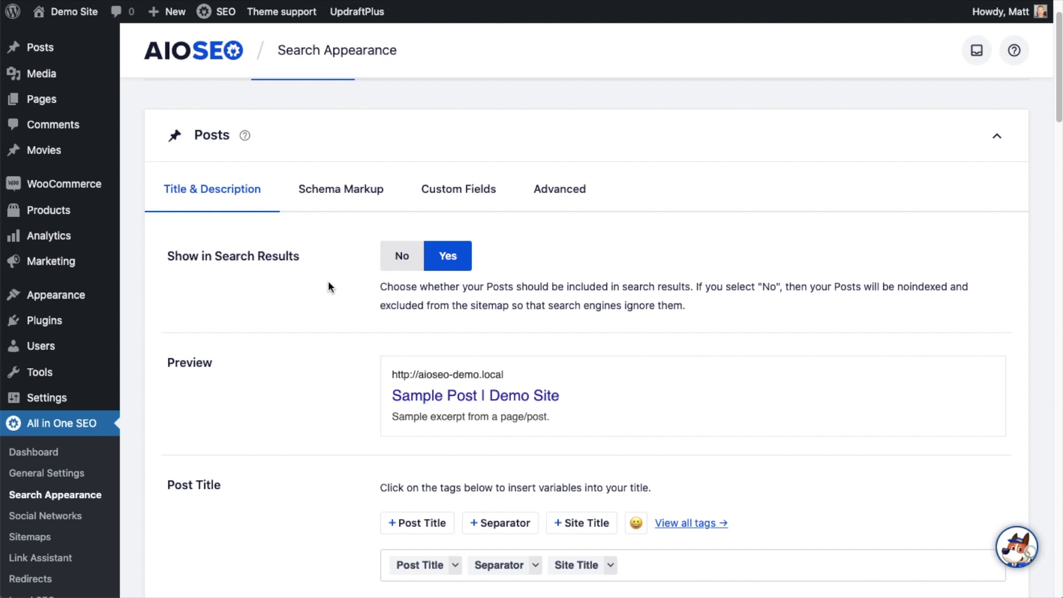
pyautogui.scroll(-1, 328, 286)
pyautogui.scroll(-2, 382, 289)
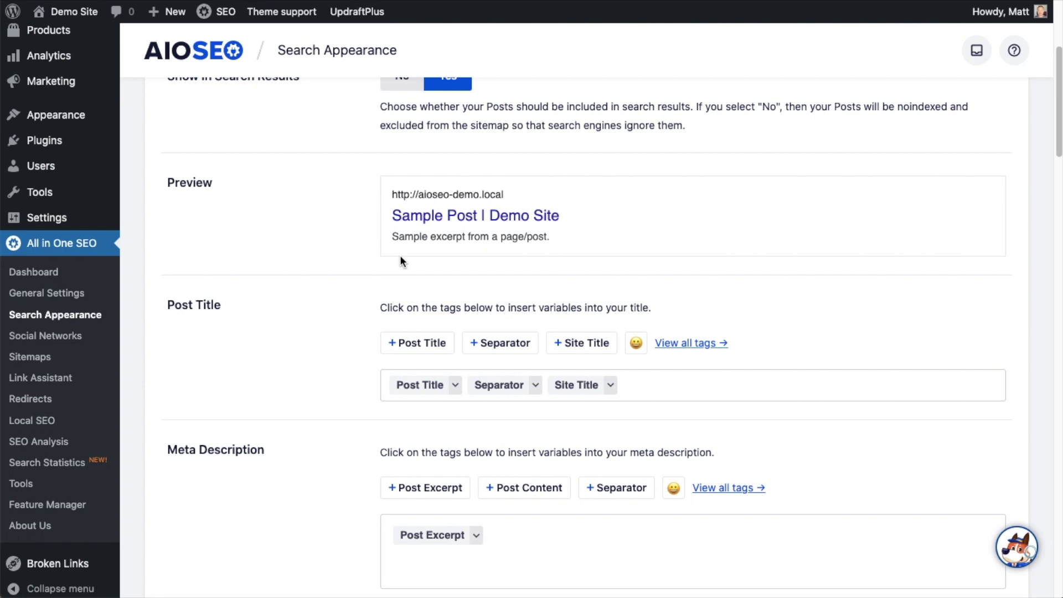
pyautogui.scroll(-1, 399, 261)
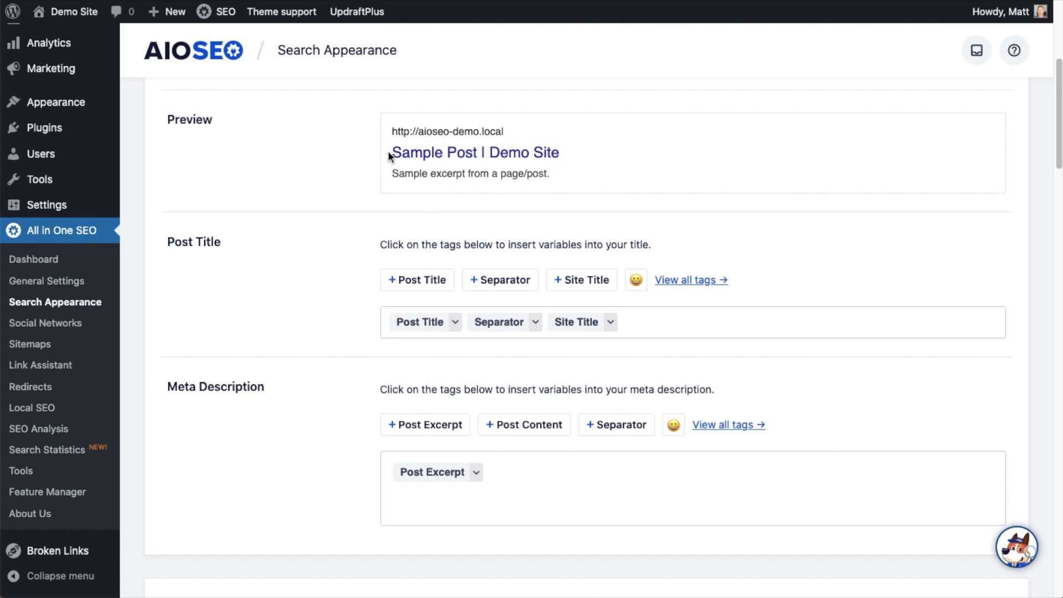
pyautogui.moveTo(389, 154); pyautogui.dragTo(477, 154)
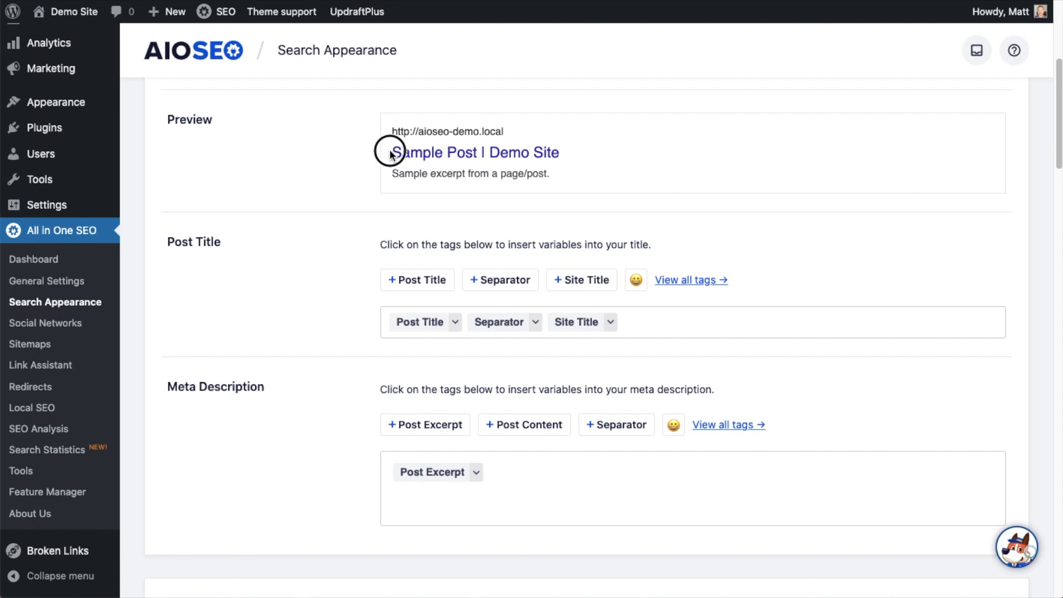
pyautogui.click(479, 169)
pyautogui.click(491, 154)
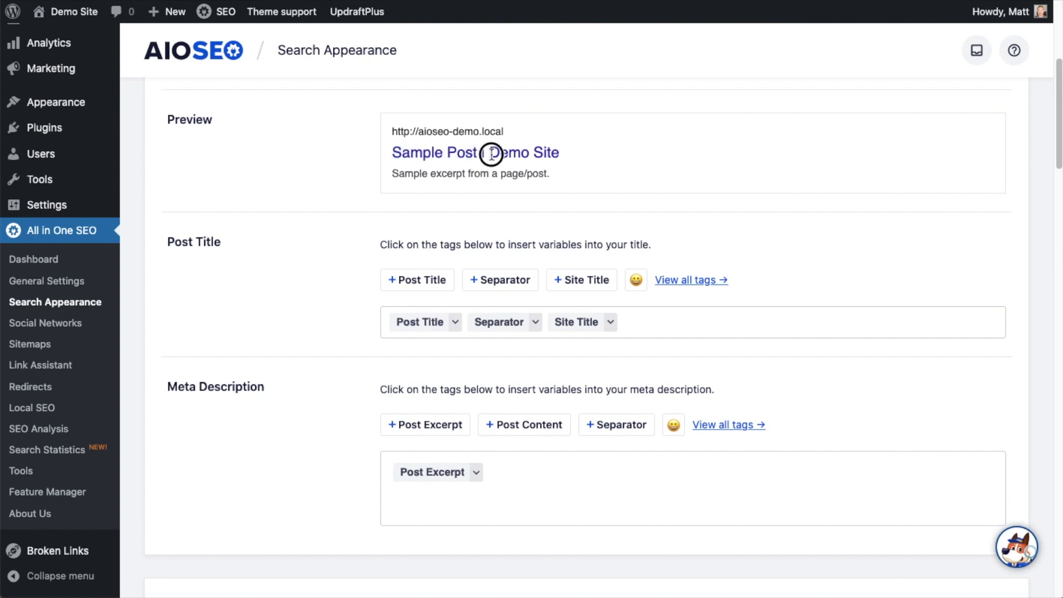
pyautogui.moveTo(491, 153); pyautogui.dragTo(567, 158)
pyautogui.click(538, 197)
pyautogui.click(694, 280)
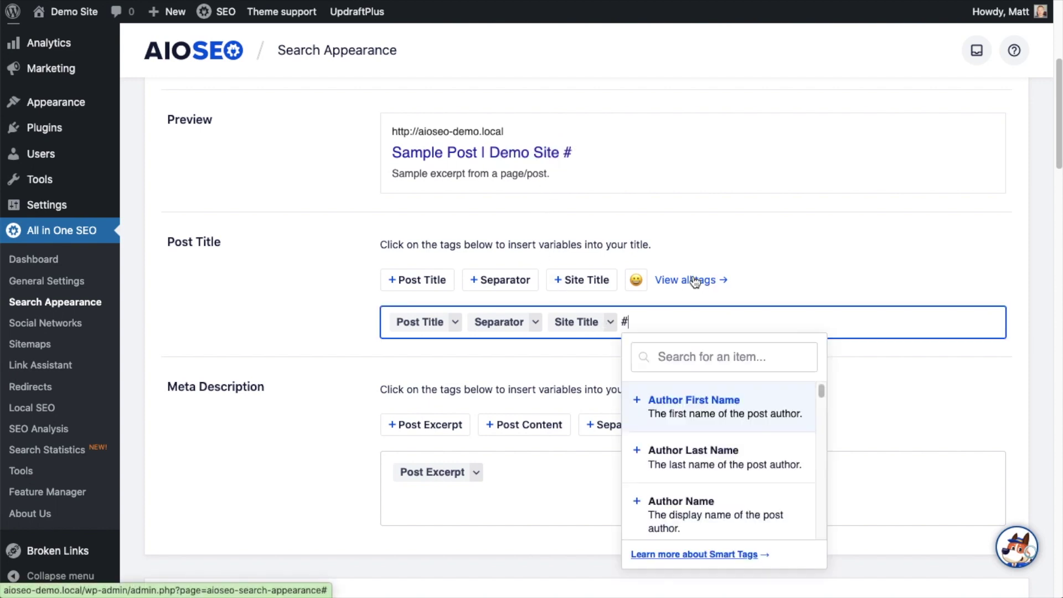
pyautogui.scroll(-1, 713, 432)
pyautogui.scroll(-1, 713, 455)
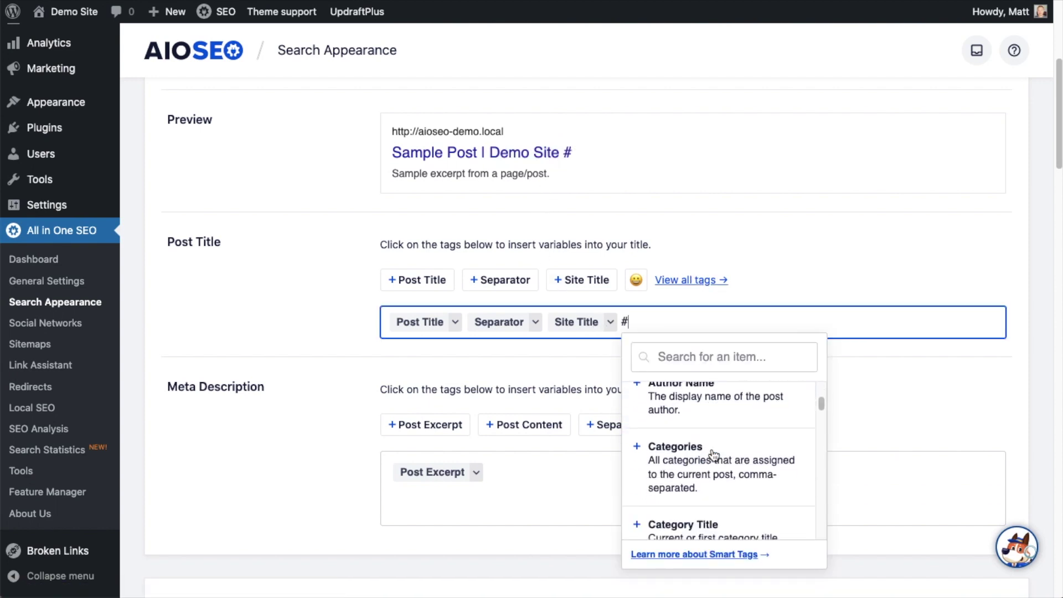
pyautogui.scroll(-1, 712, 456)
pyautogui.scroll(-1, 712, 455)
pyautogui.scroll(-1, 713, 456)
pyautogui.scroll(-1, 712, 455)
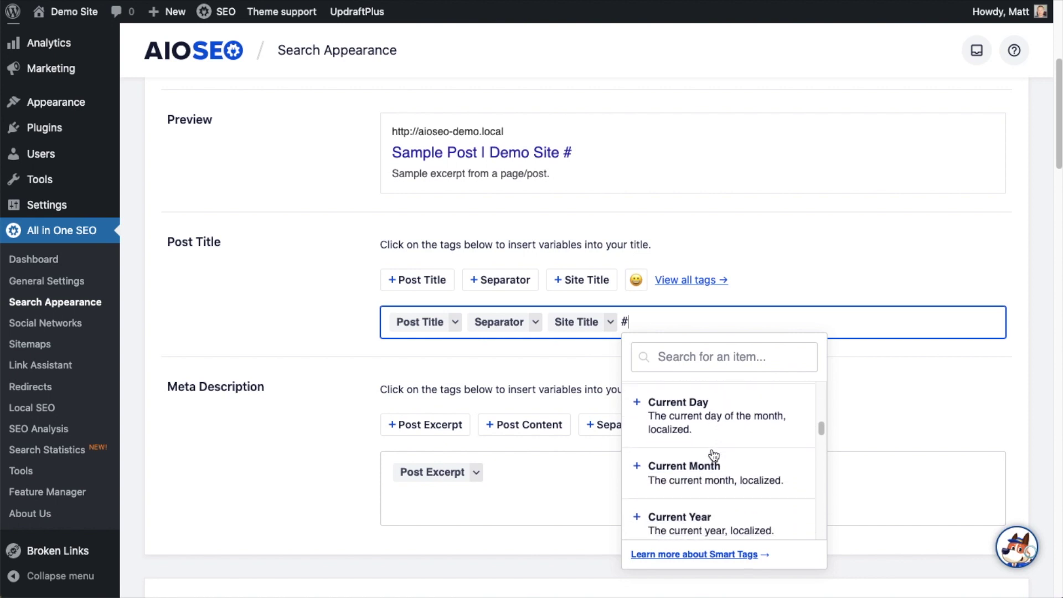
pyautogui.scroll(-1, 713, 455)
pyautogui.scroll(-1, 713, 456)
pyautogui.scroll(-1, 713, 456)
pyautogui.scroll(-1, 712, 455)
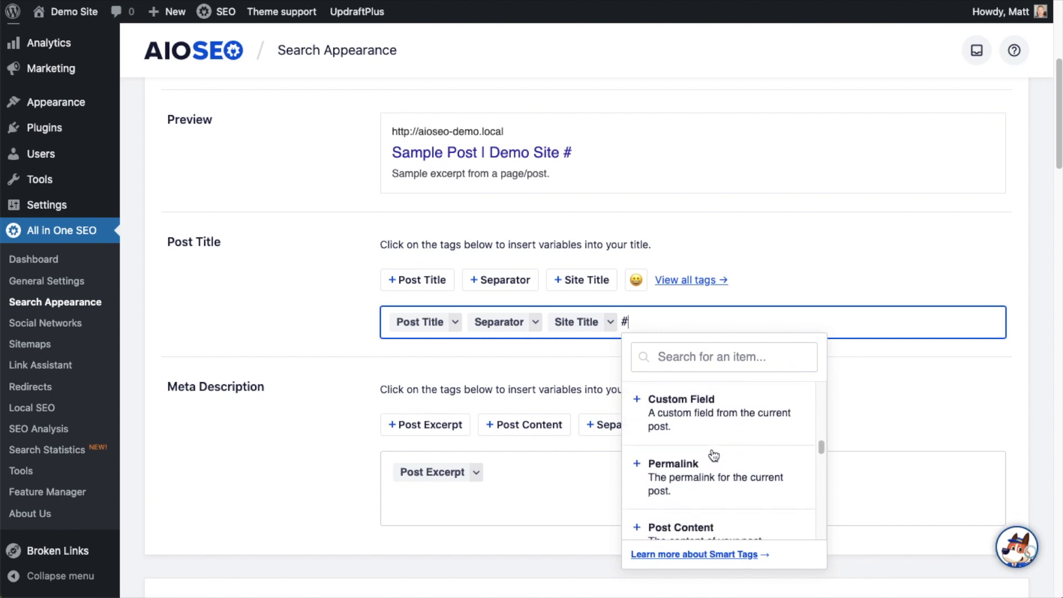
pyautogui.scroll(-1, 709, 451)
pyautogui.scroll(-1, 710, 451)
pyautogui.click(817, 243)
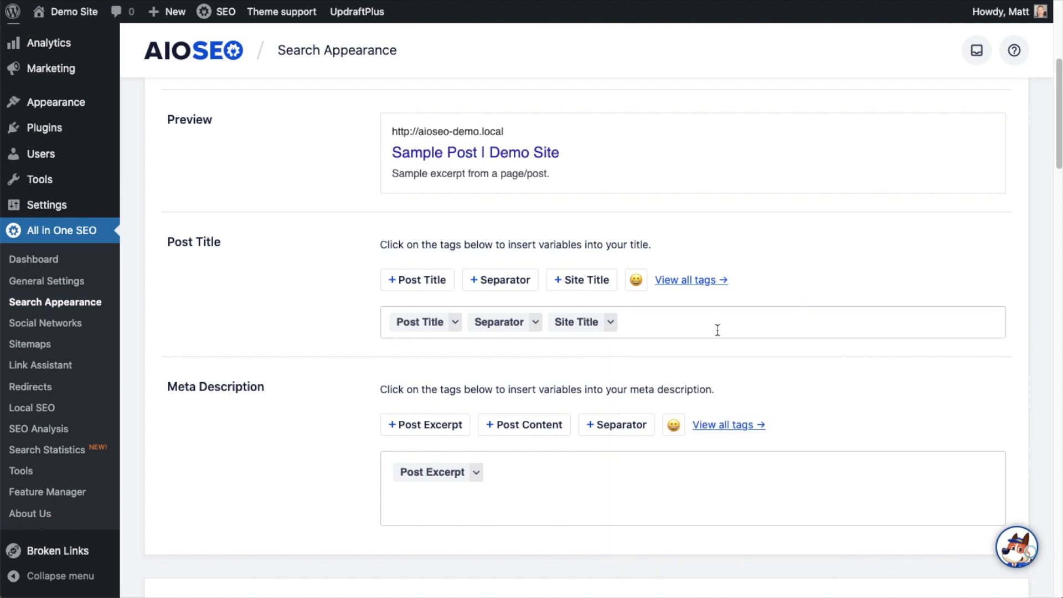
pyautogui.click(674, 320)
pyautogui.write('#')
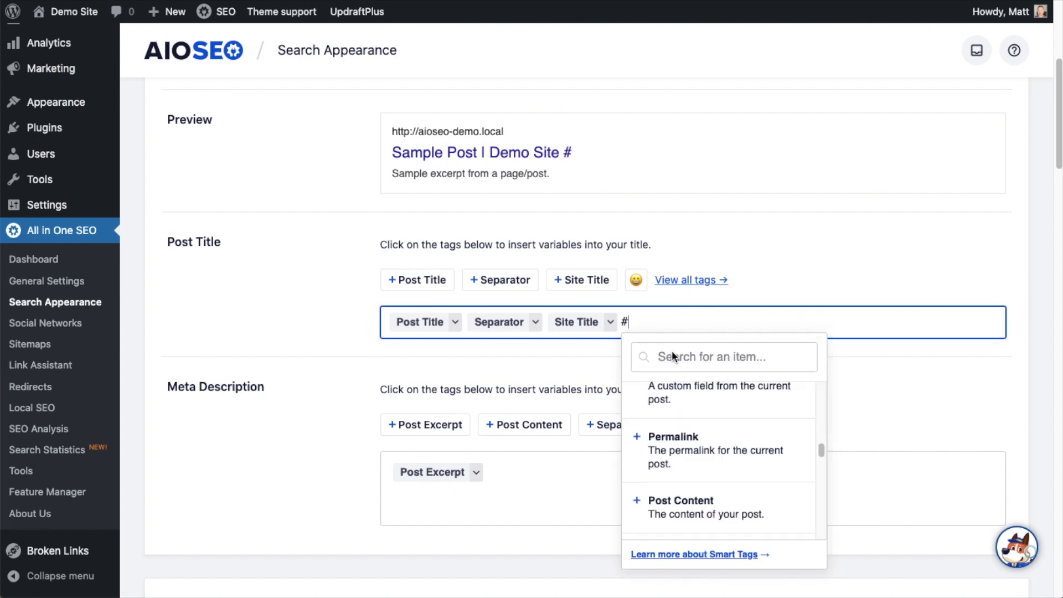
pyautogui.scroll(-1, 670, 415)
pyautogui.scroll(-1, 668, 415)
pyautogui.scroll(-2, 669, 415)
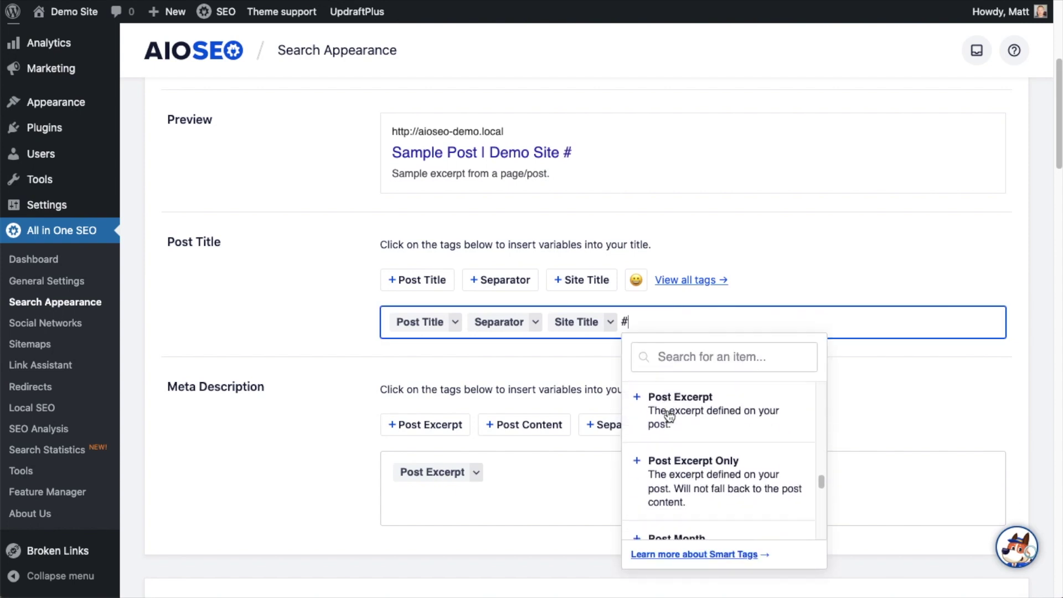
pyautogui.scroll(-1, 669, 408)
pyautogui.click(312, 334)
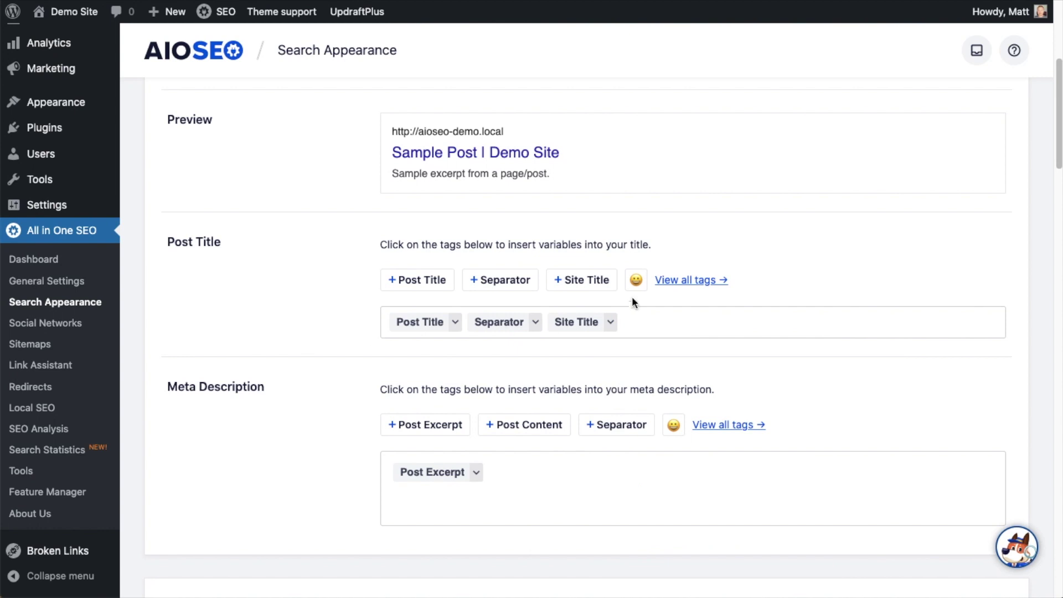
# - Add the green check mark emoji to the end of the Posts title template
pyautogui.click(636, 280)
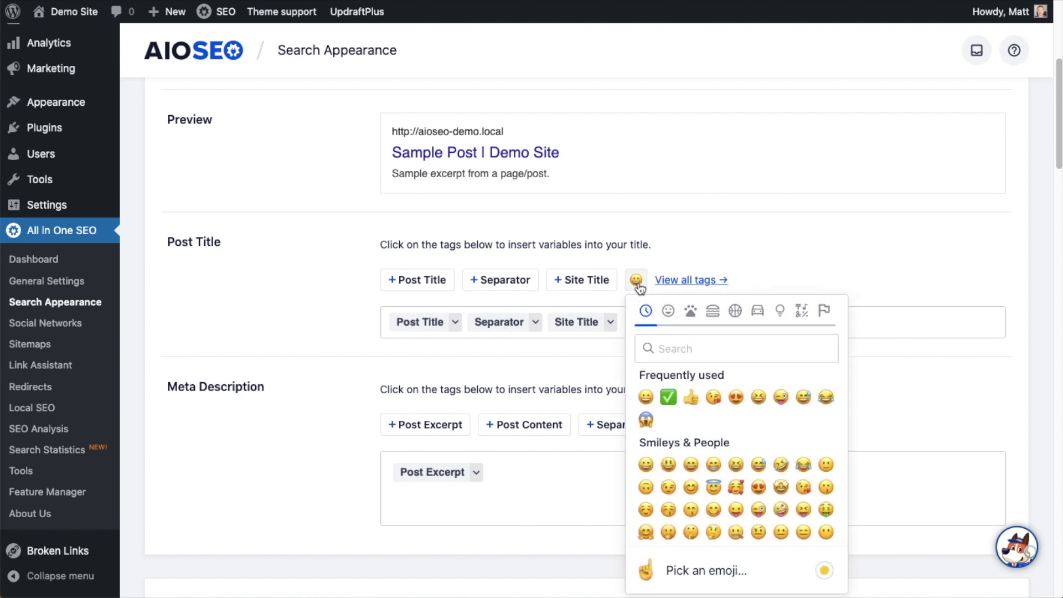
pyautogui.click(668, 398)
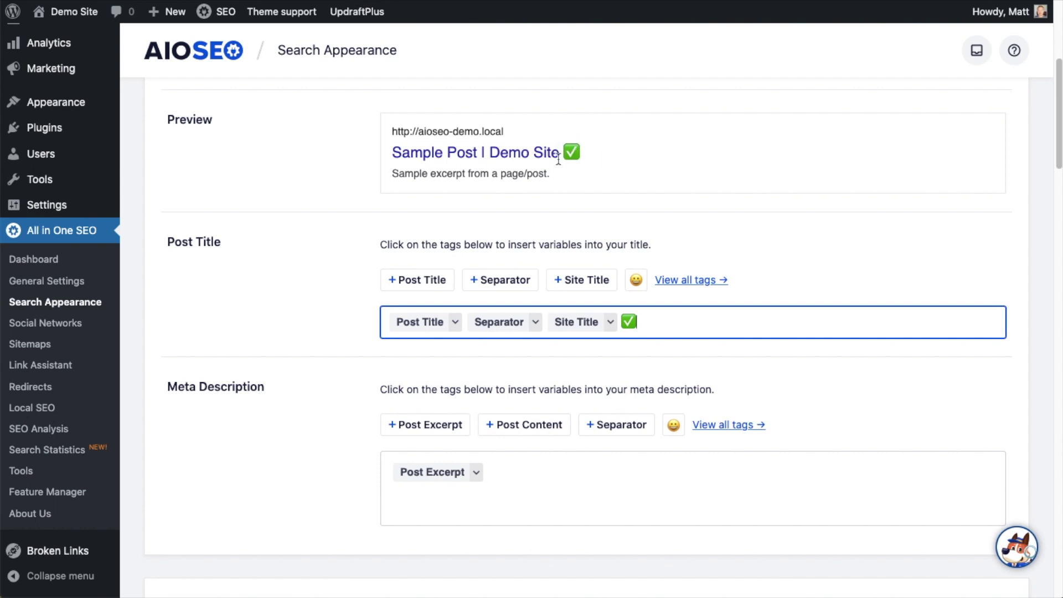
pyautogui.scroll(-1, 339, 378)
pyautogui.scroll(-3, 338, 377)
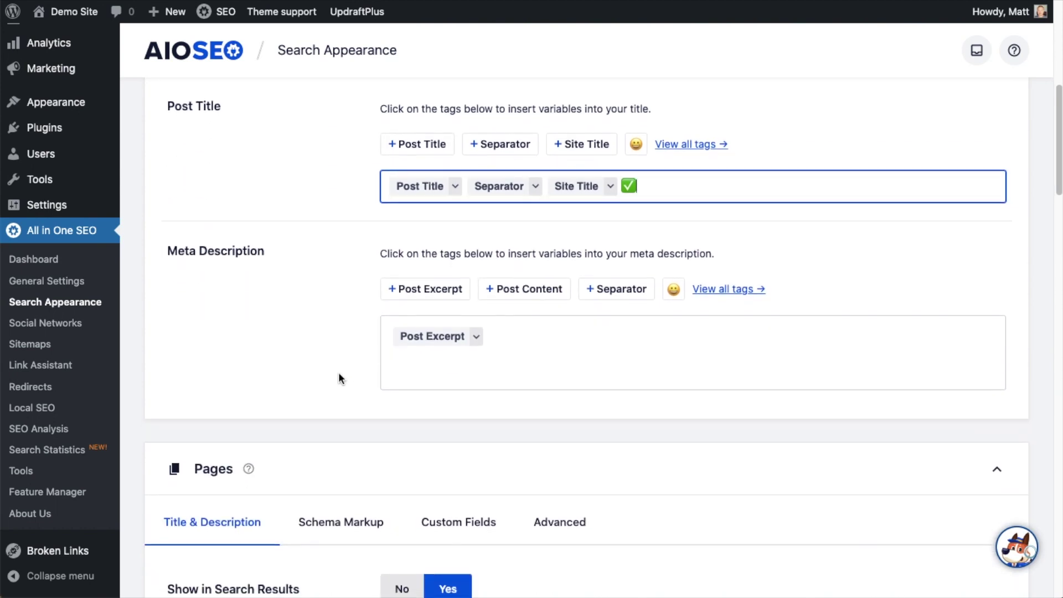
# - Add Separator and Category Title tags to the Posts meta description, then save
pyautogui.click(557, 348)
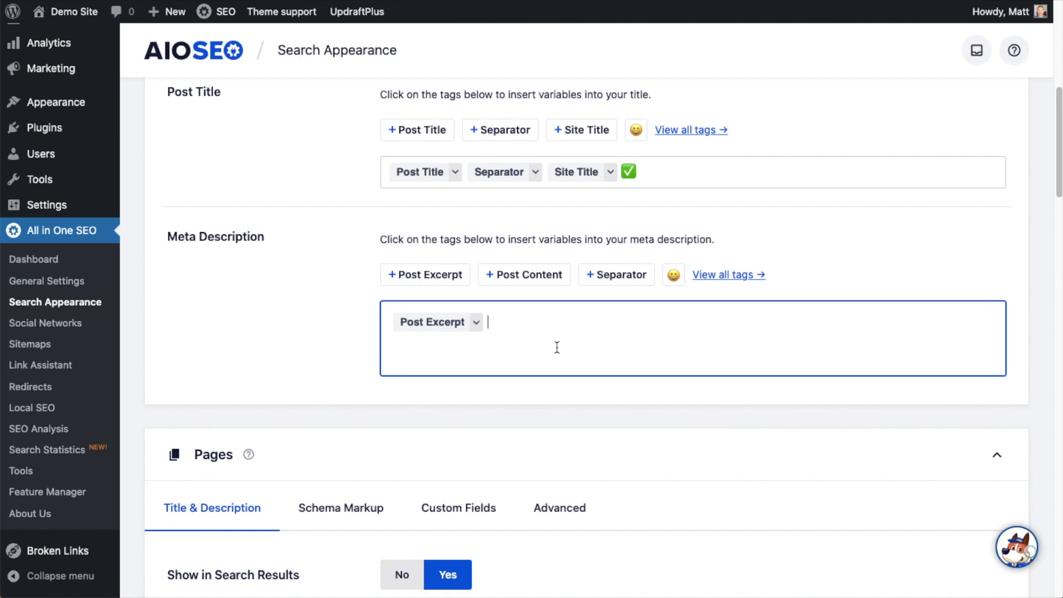
pyautogui.click(605, 275)
pyautogui.click(725, 278)
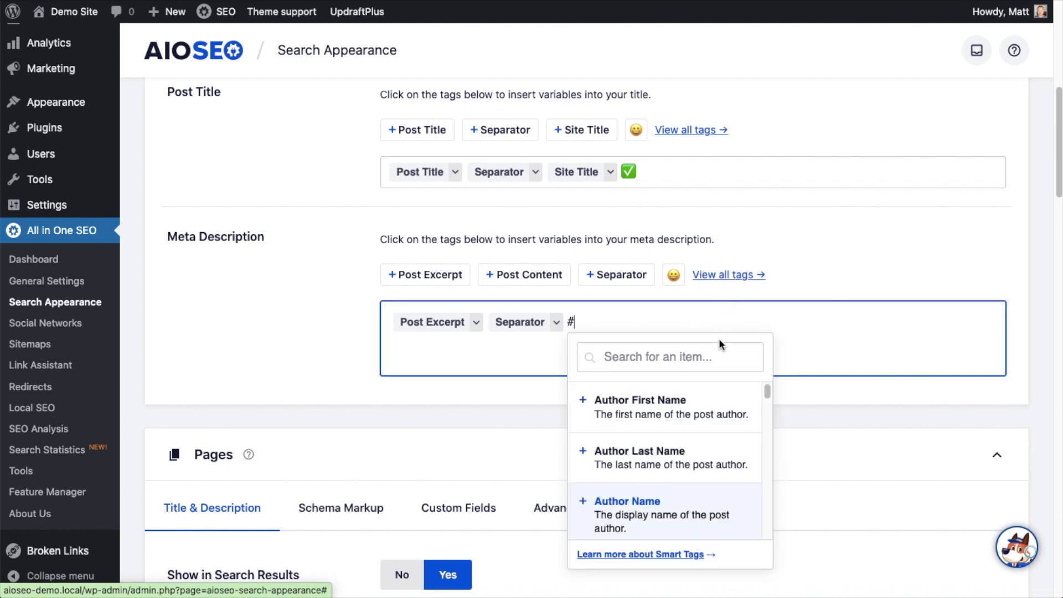
pyautogui.scroll(-2, 664, 451)
pyautogui.scroll(-2, 672, 454)
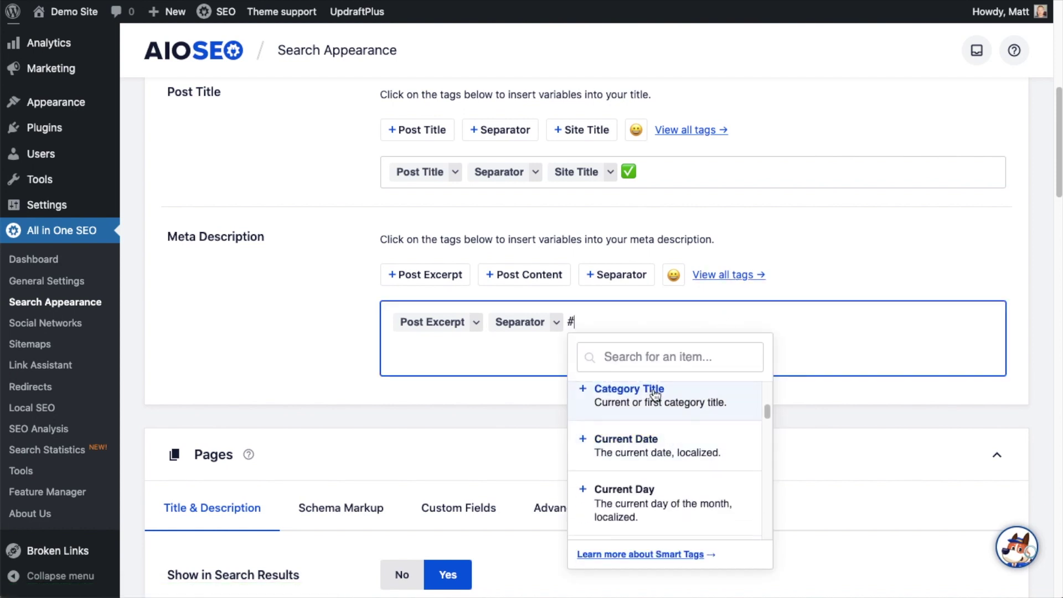
pyautogui.click(599, 389)
pyautogui.click(312, 355)
pyautogui.scroll(-5, 820, 412)
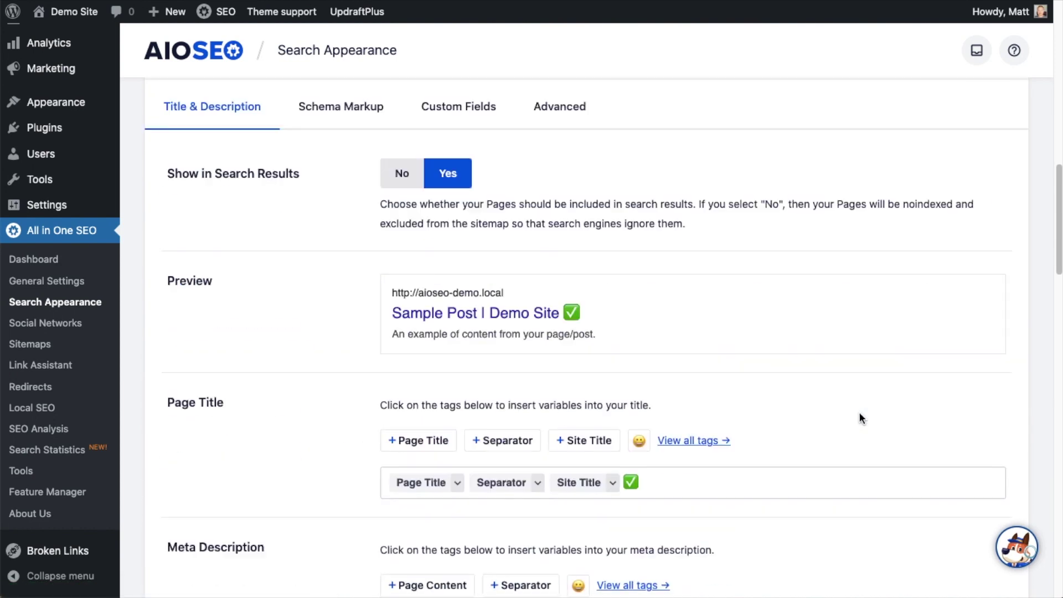
pyautogui.scroll(-5, 859, 412)
pyautogui.scroll(-5, 872, 418)
pyautogui.scroll(-2, 872, 418)
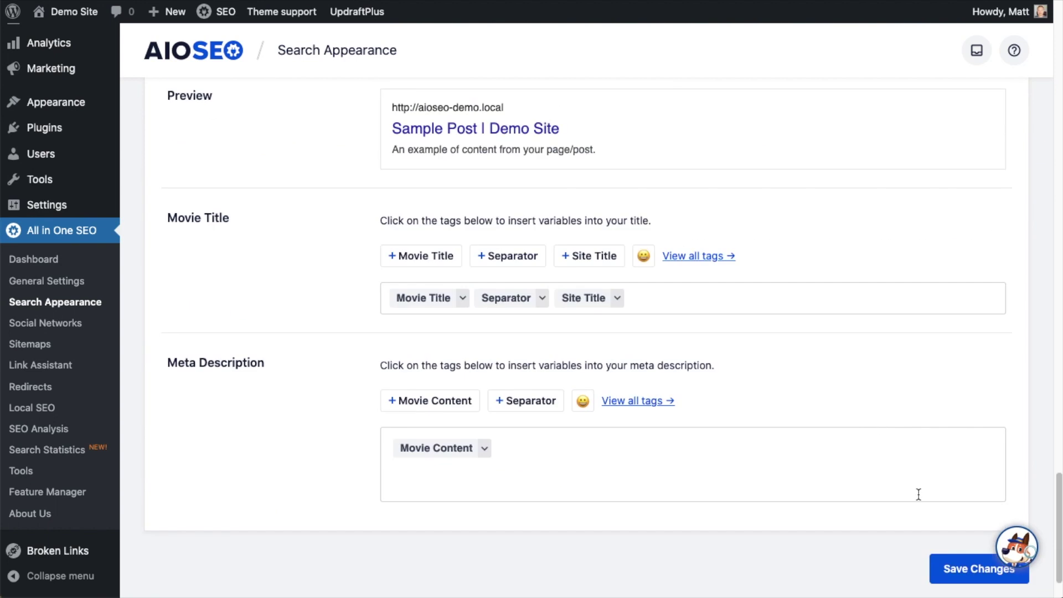
pyautogui.click(953, 567)
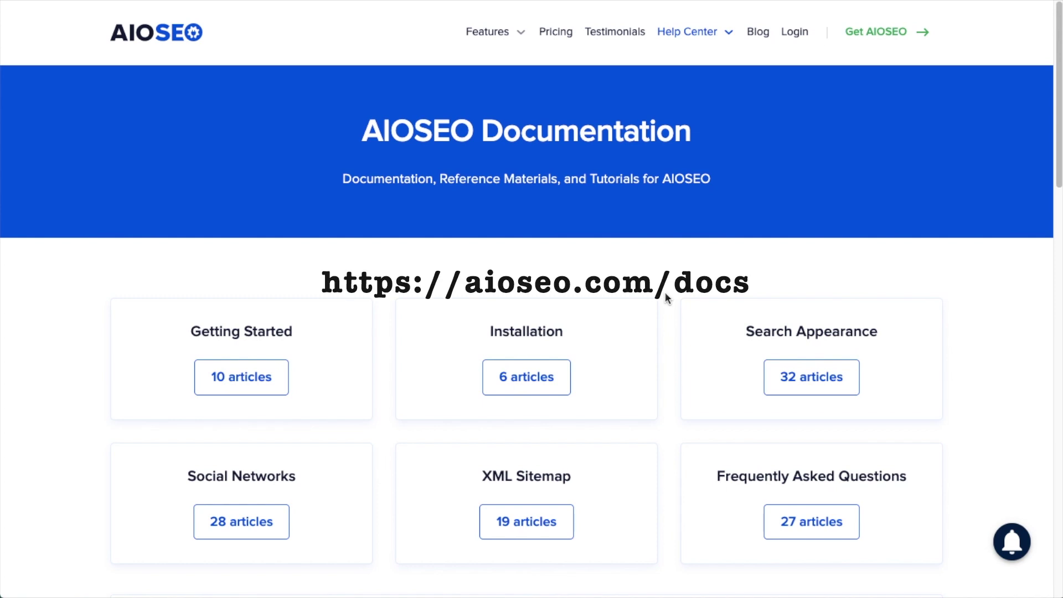
pyautogui.scroll(-2, 666, 298)
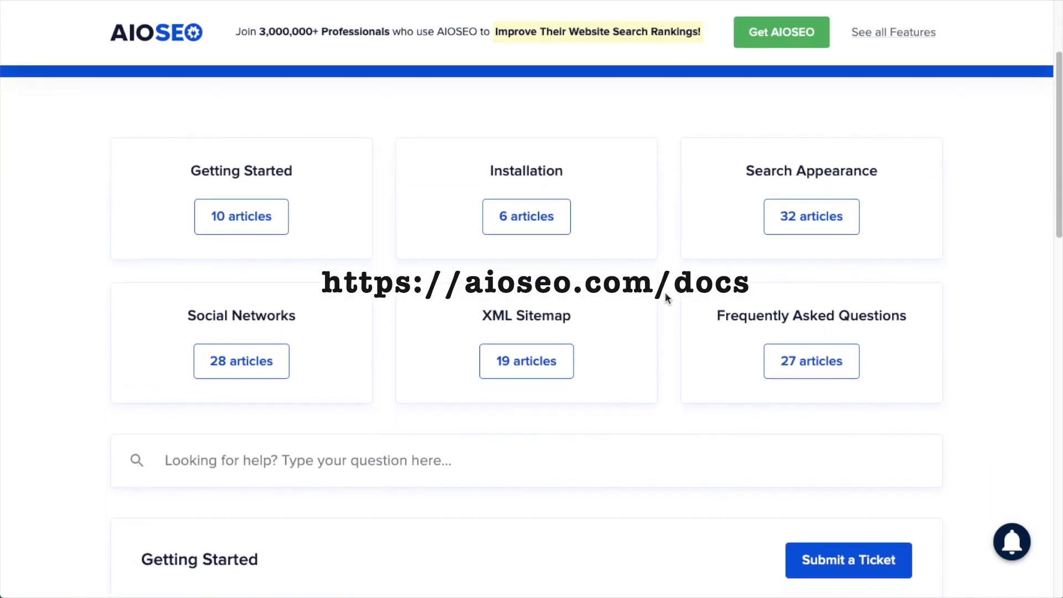
pyautogui.scroll(-2, 666, 297)
pyautogui.scroll(-2, 665, 298)
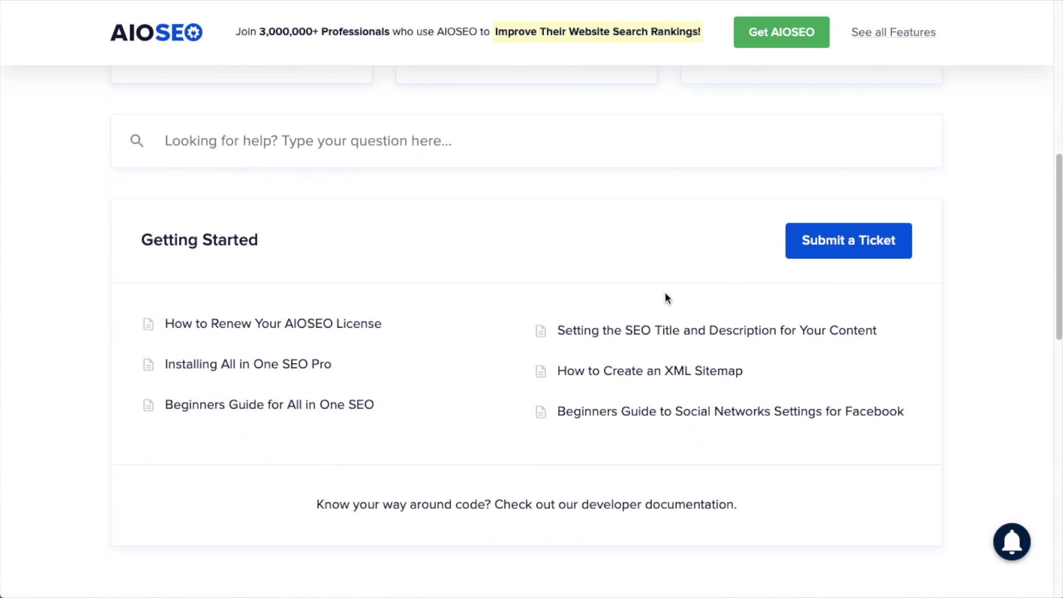